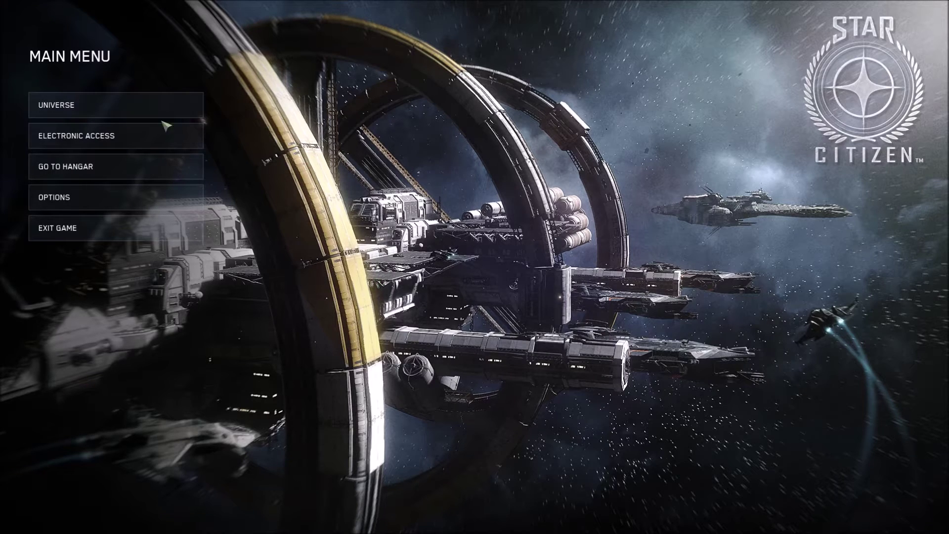
Open Options > Keybinding, switch the device to Joystick / HOTAS, and list its binding categories.
click(133, 194)
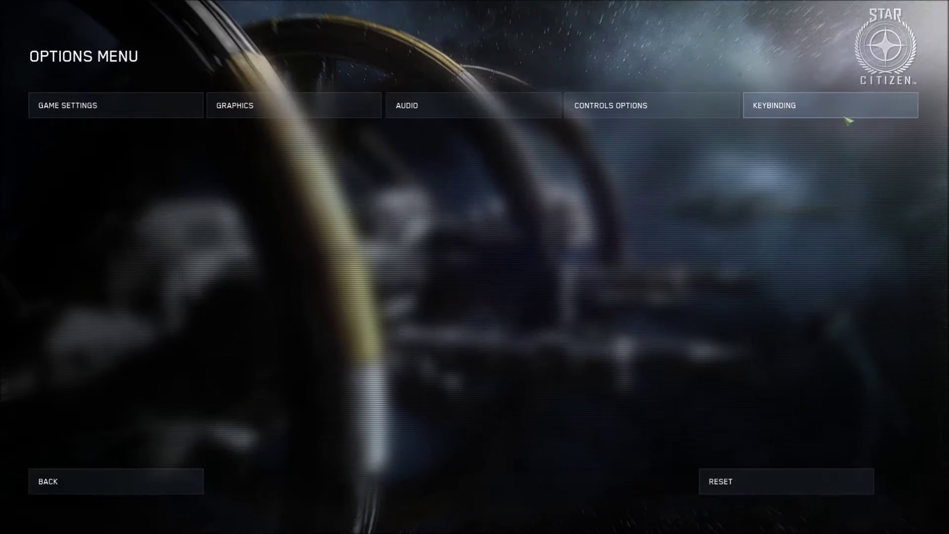
click(838, 105)
click(895, 139)
click(896, 139)
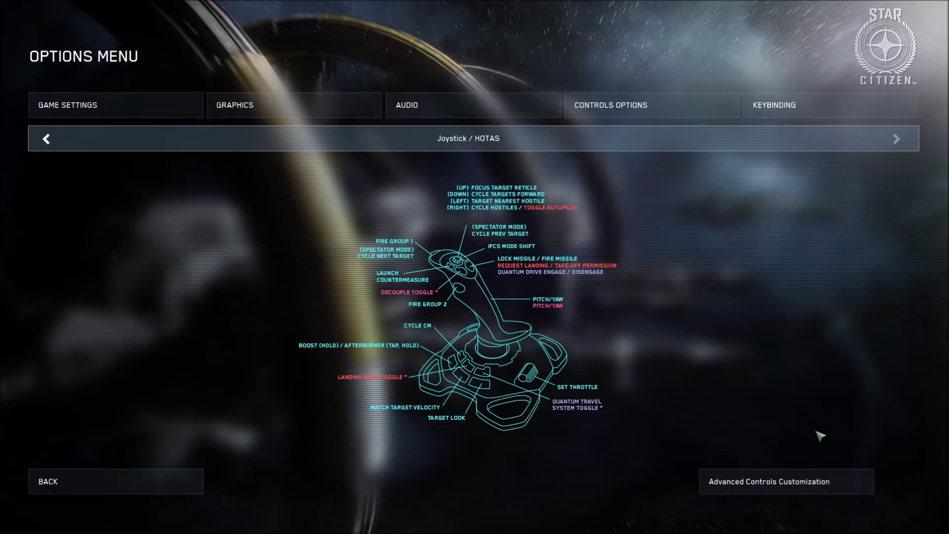
click(805, 481)
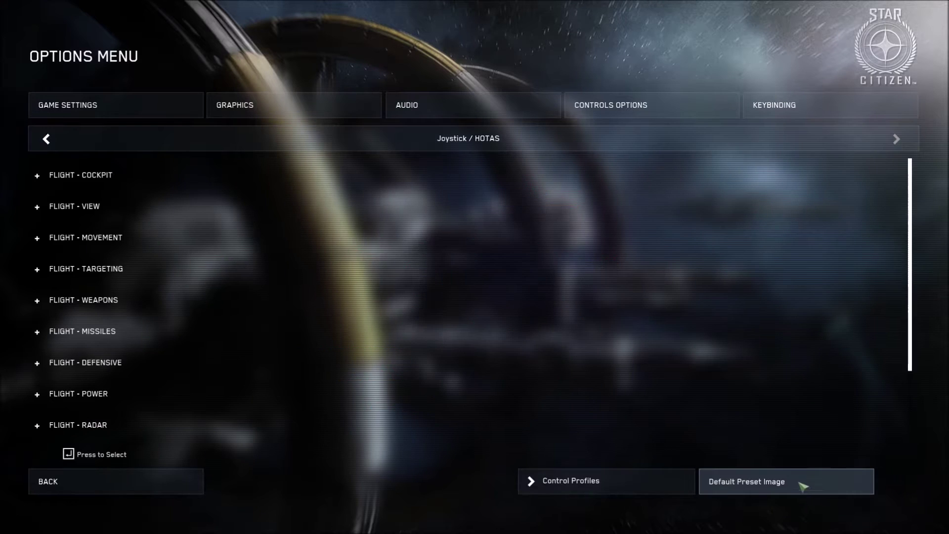
click(40, 236)
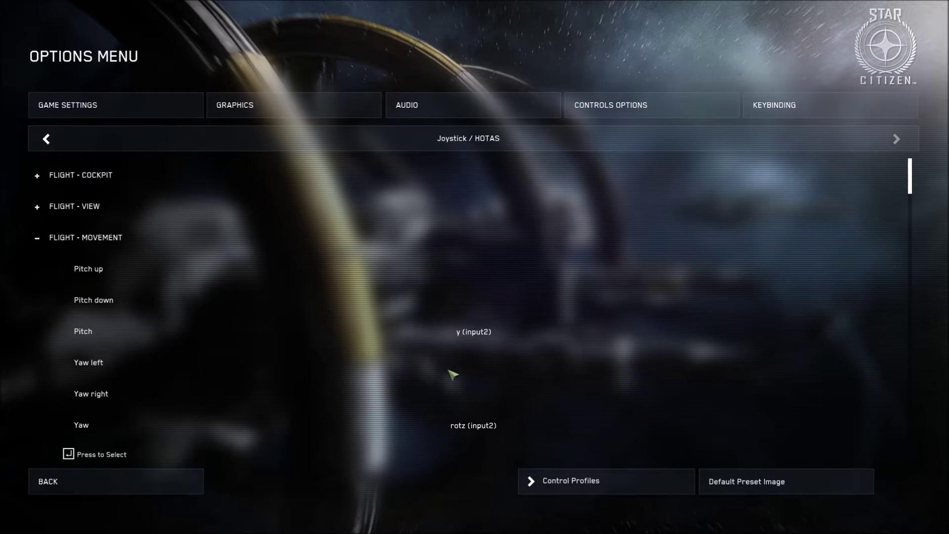
click(40, 241)
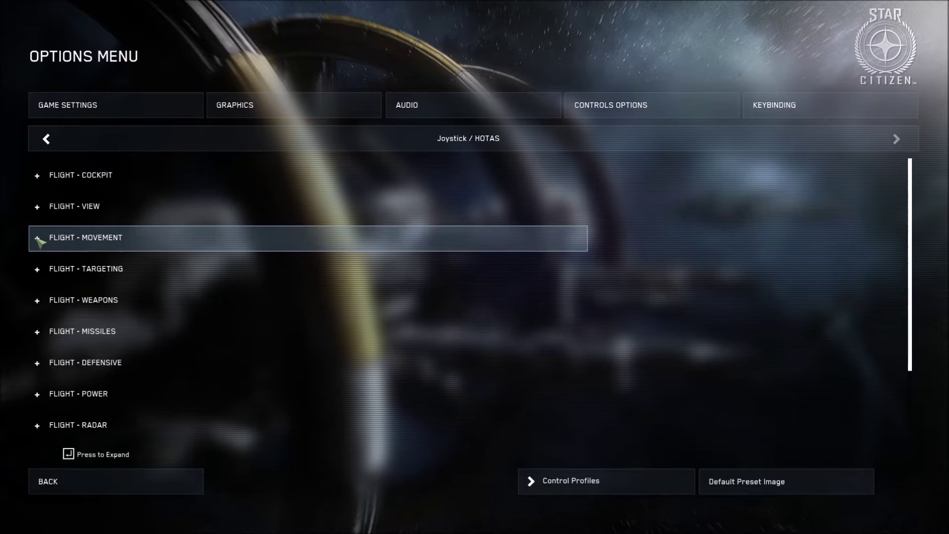
Expand the Flight - View bindings, then exit the options back to the cockpit.
click(41, 211)
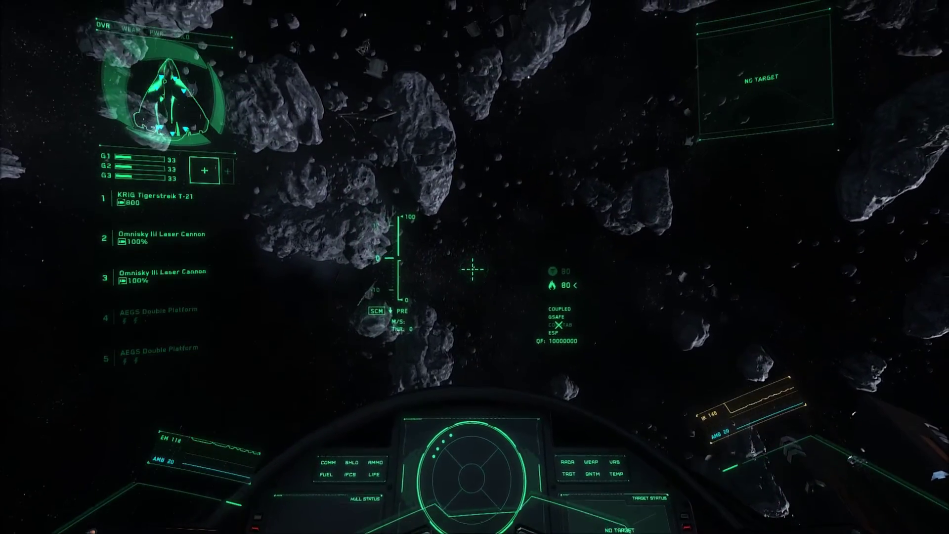
key(Escape)
Open Controls Options for Joystick / HOTAS 1 and scroll down to the response curve sliders.
click(132, 111)
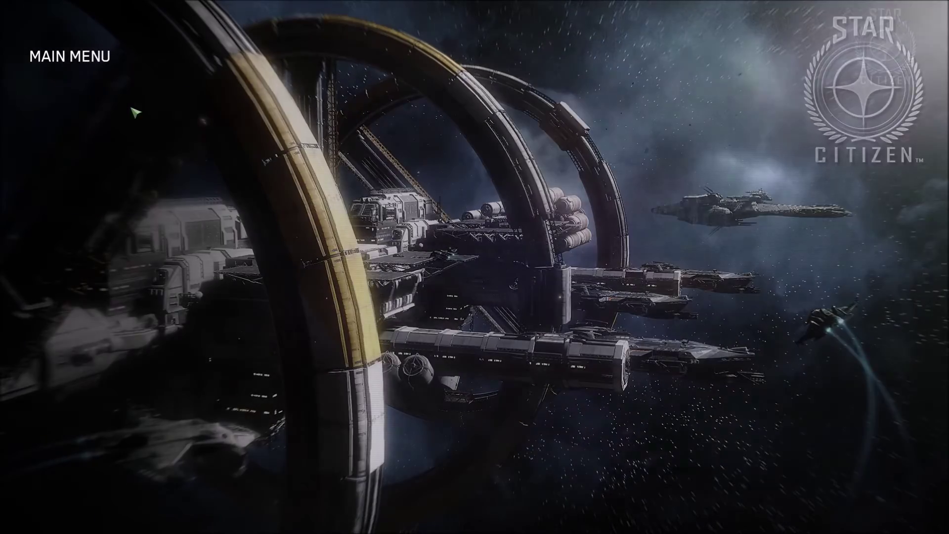
click(598, 110)
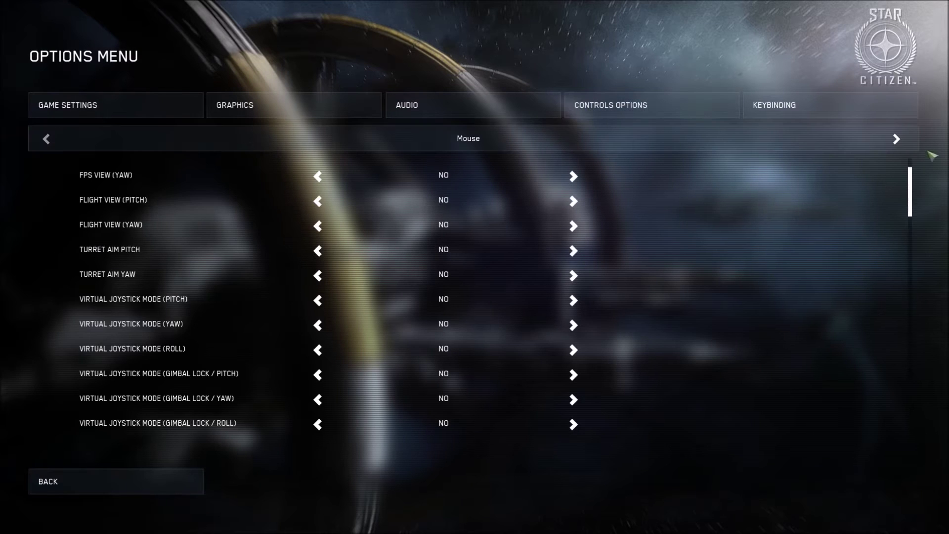
click(897, 140)
click(897, 140)
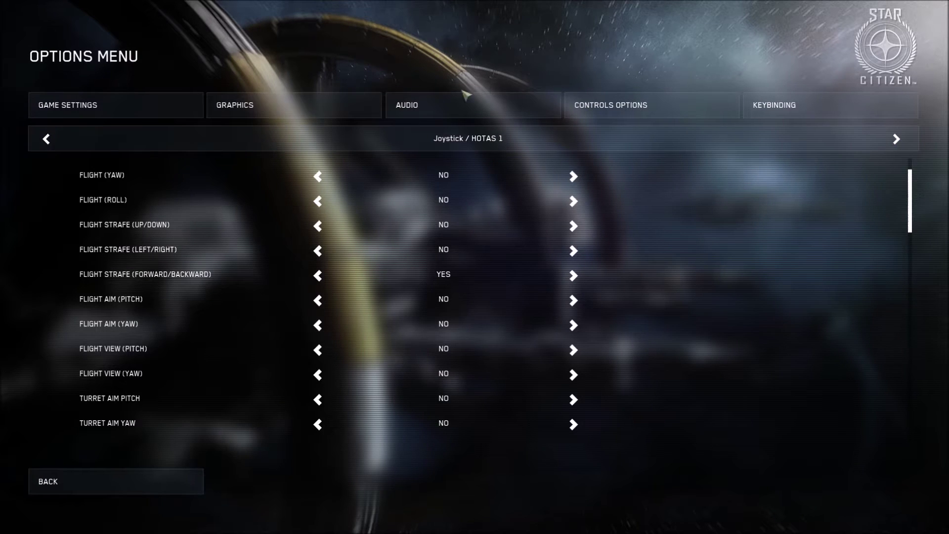
drag(910, 198, 925, 394)
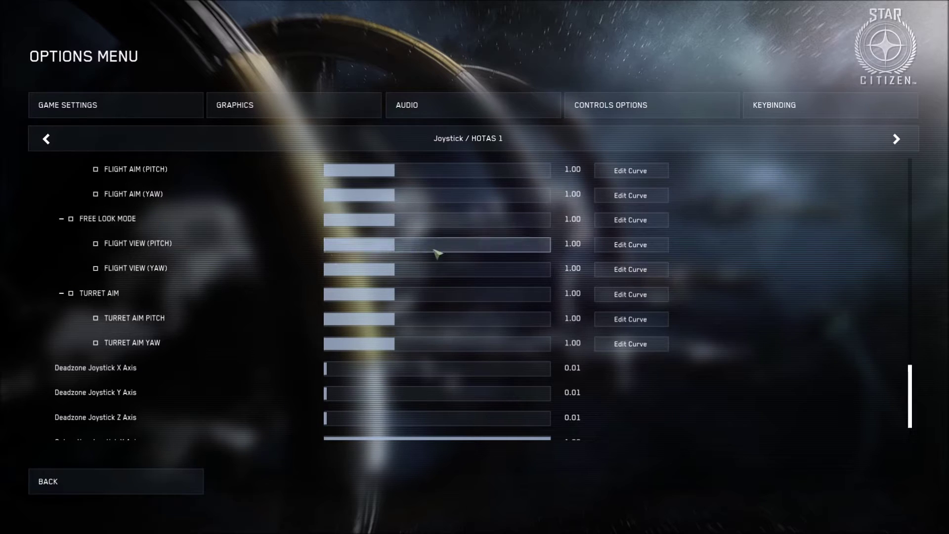
Open the Flight View (Pitch) curve editor and replace its exponent with a Custom curve.
click(618, 251)
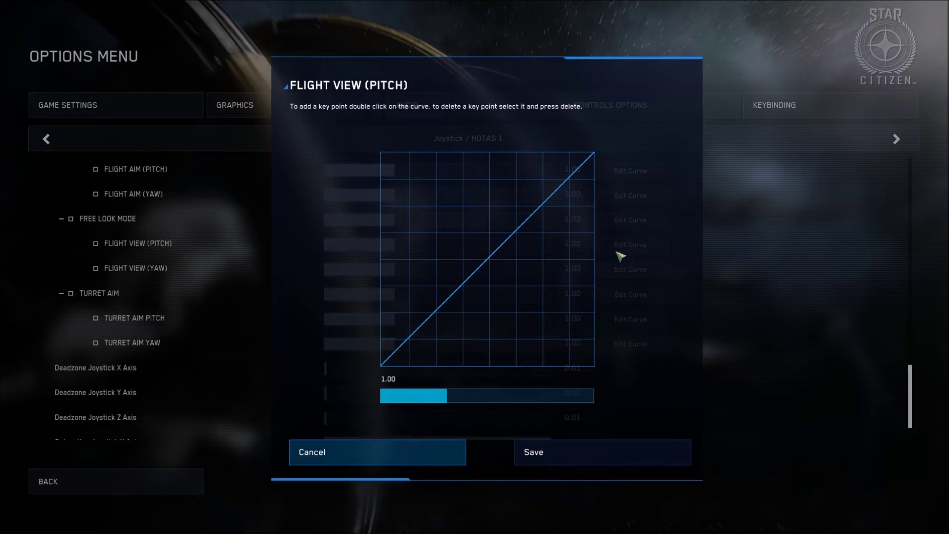
double_click(532, 263)
click(622, 294)
Delete all nine key points from the pitch curve, leaving a straight line.
click(572, 173)
key(Delete)
click(551, 194)
key(Delete)
click(530, 216)
key(Delete)
click(509, 237)
key(Delete)
click(487, 259)
key(Delete)
click(465, 280)
key(Delete)
click(444, 303)
key(Delete)
click(423, 323)
key(Delete)
click(402, 346)
key(Delete)
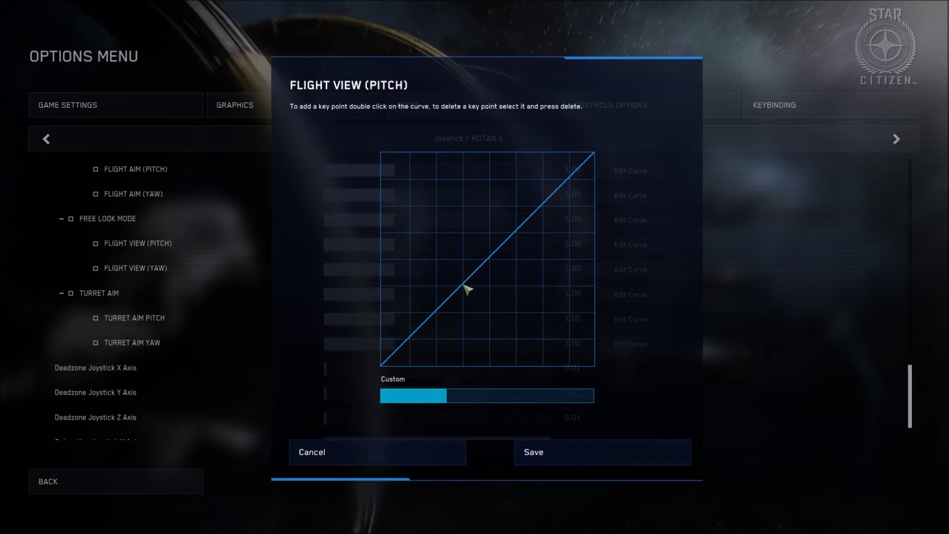
Raise a key point to full output, add a top-edge point, and drag it left to steepen the pitch ramp.
drag(464, 285, 465, 145)
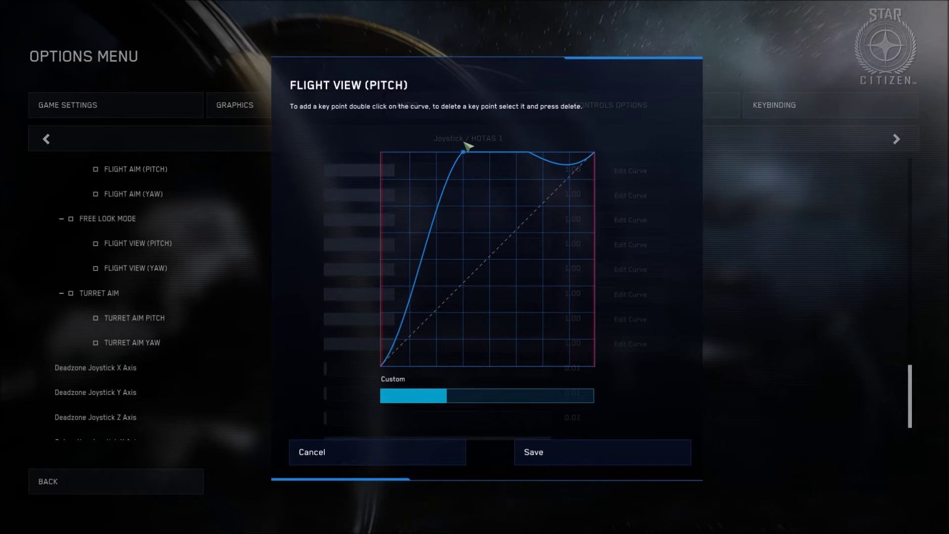
double_click(530, 154)
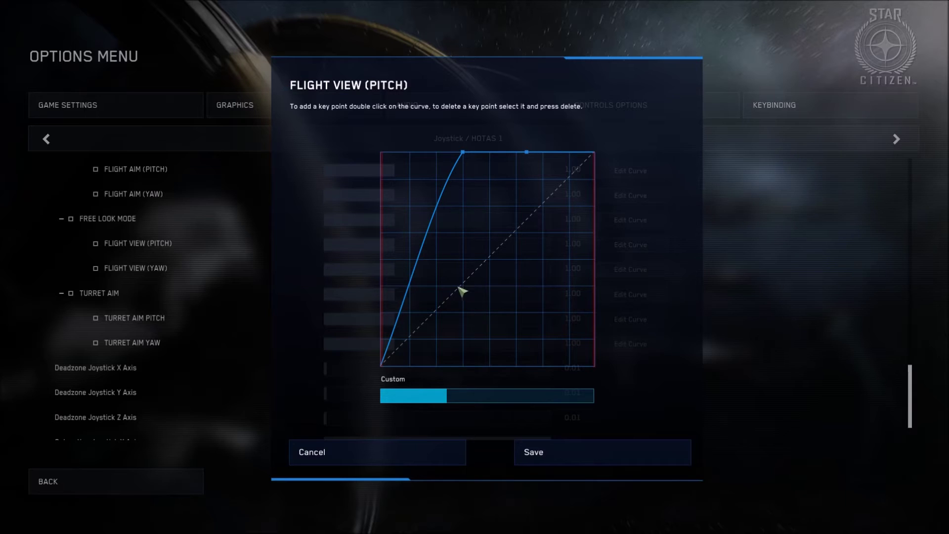
click(458, 154)
mouse_move(459, 158)
mouse_down()
mouse_move(461, 144)
mouse_move(495, 155)
mouse_up()
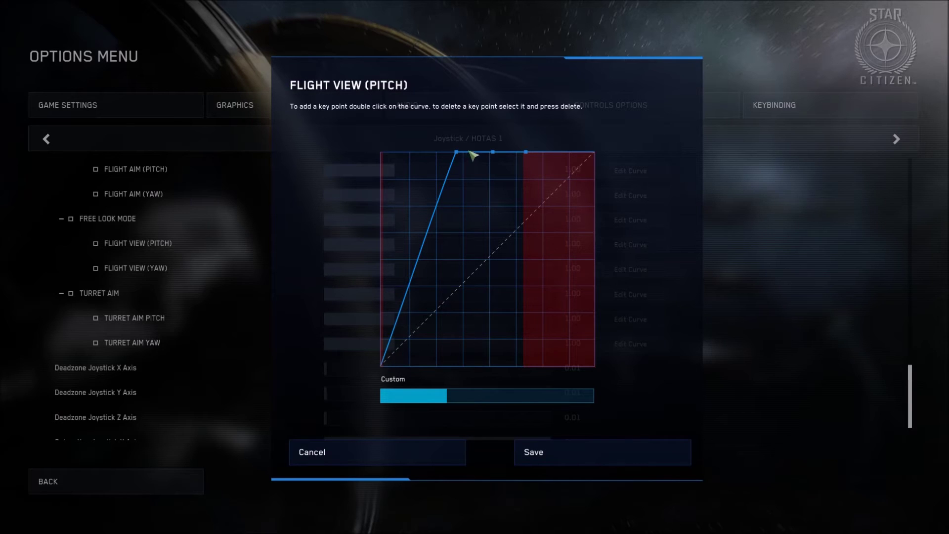
drag(460, 157, 403, 136)
key(Escape)
click(647, 272)
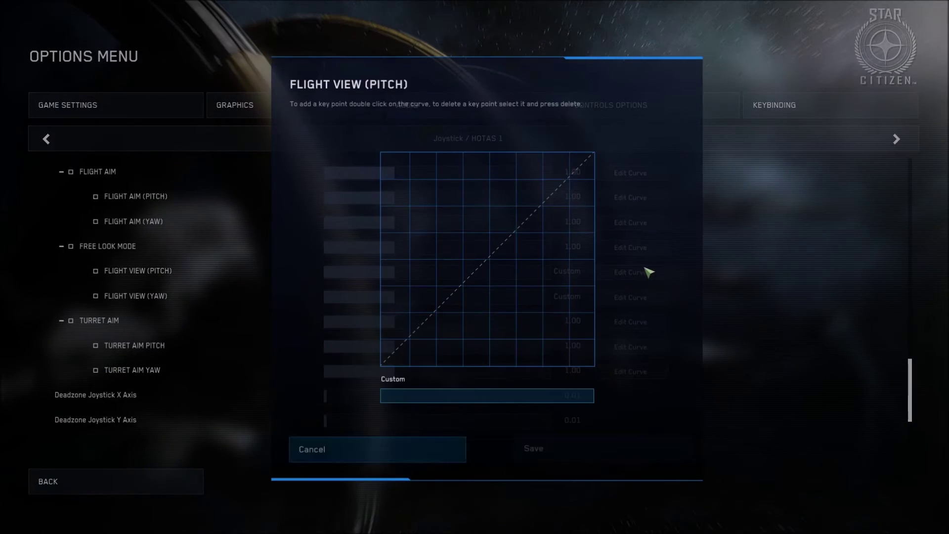
Save the pitch curve, then inspect the Flight View (Yaw) curve and close it unchanged.
click(523, 464)
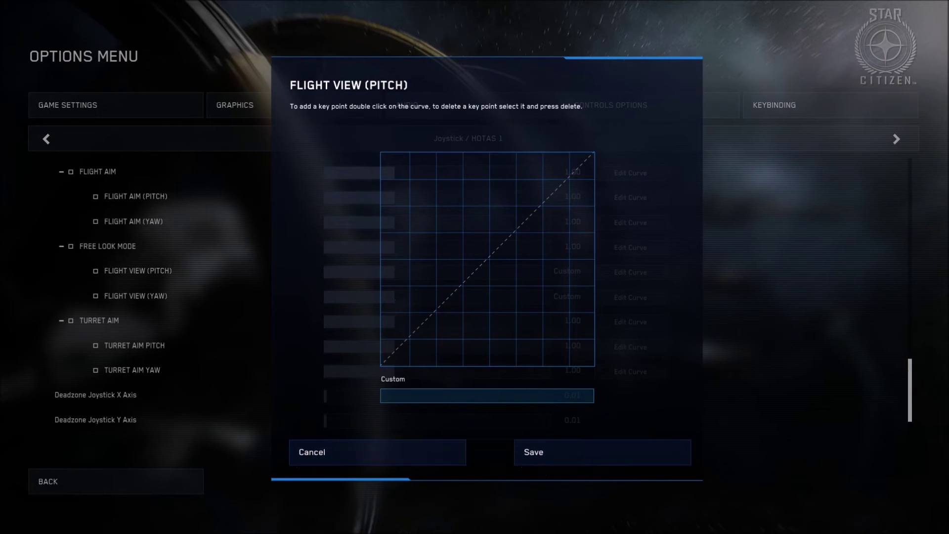
scroll(628, 347, up, 2)
click(627, 347)
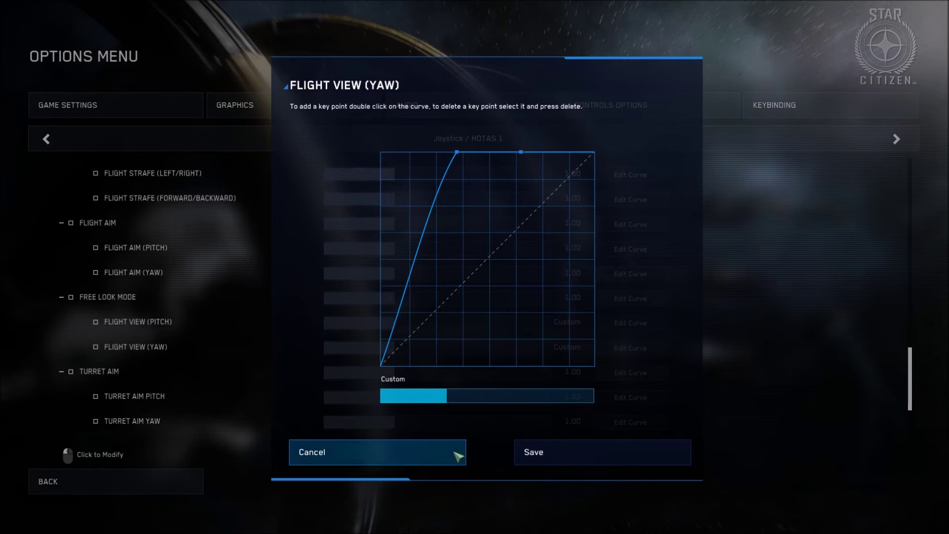
click(455, 450)
Reopen the Flight View (Pitch) curve to verify it, then close it without changes.
scroll(906, 384, up, 5)
scroll(905, 385, down, 4)
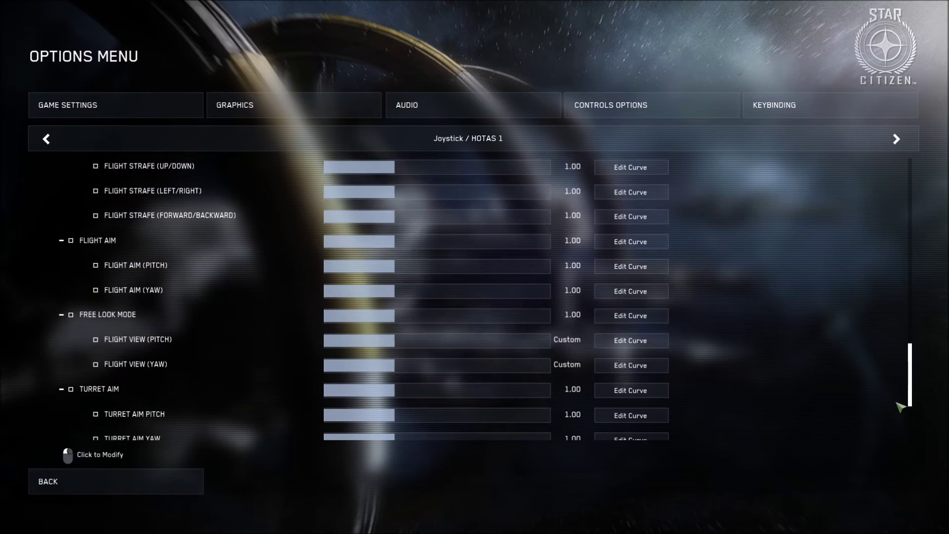
click(617, 338)
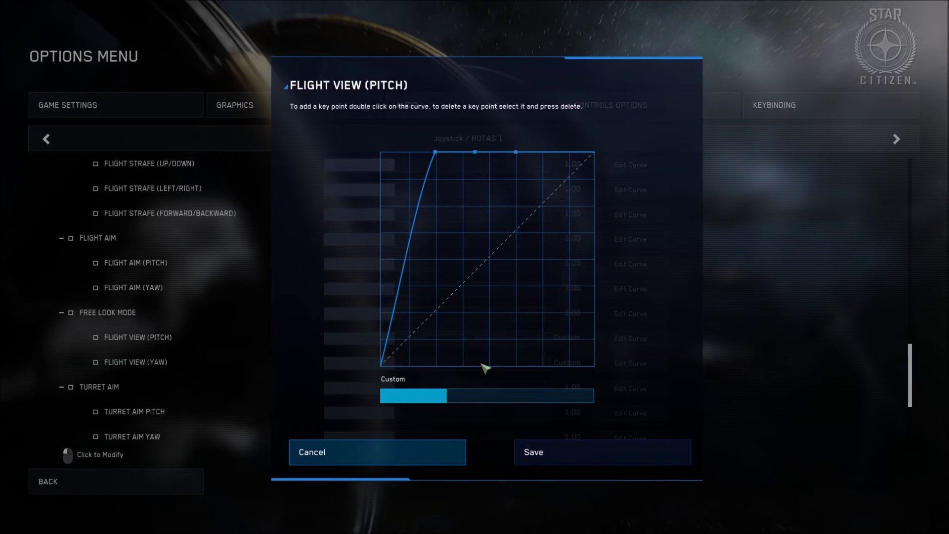
click(428, 459)
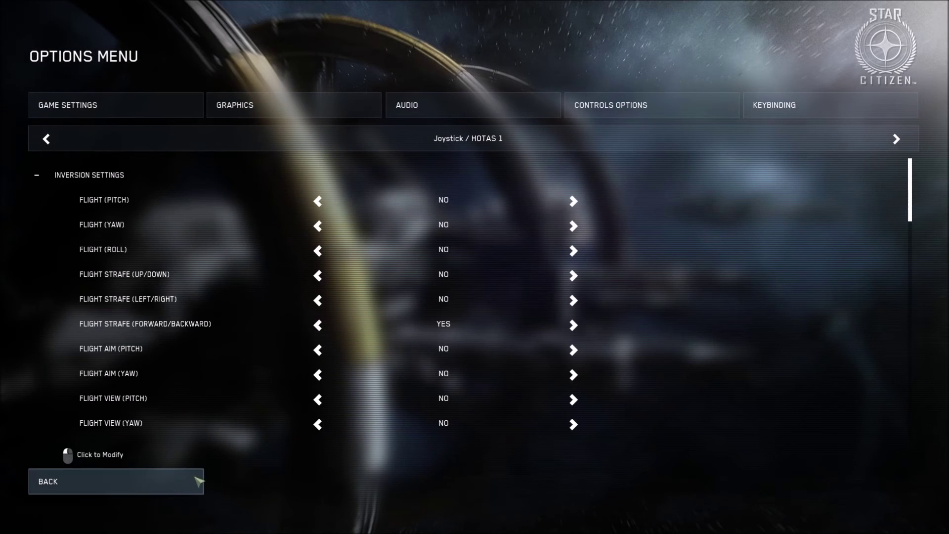
Exit the Options menu to the main menu, then resume flying the ship.
click(174, 488)
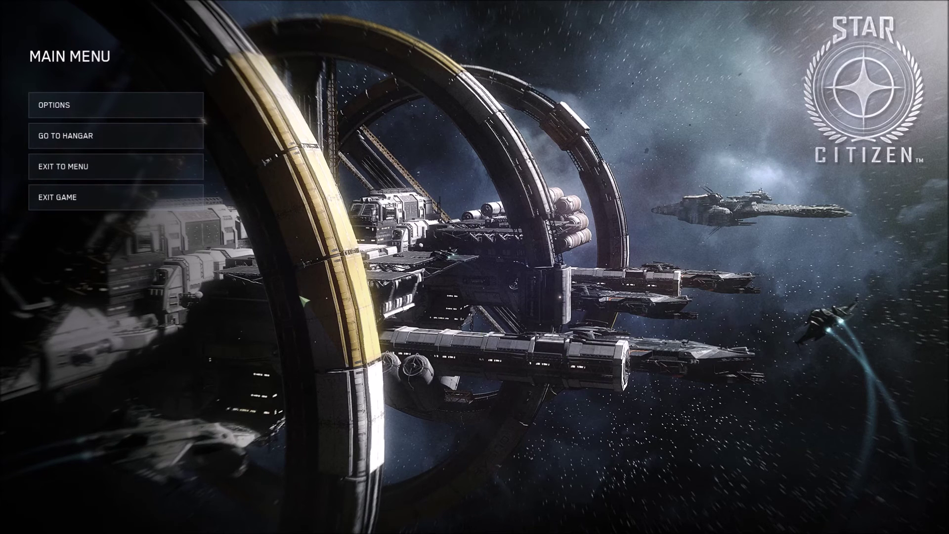
key(Escape)
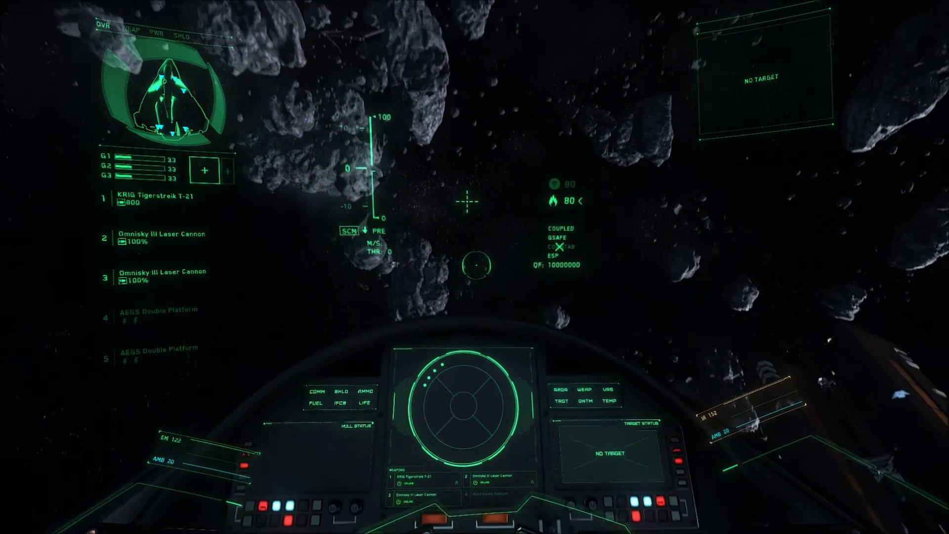